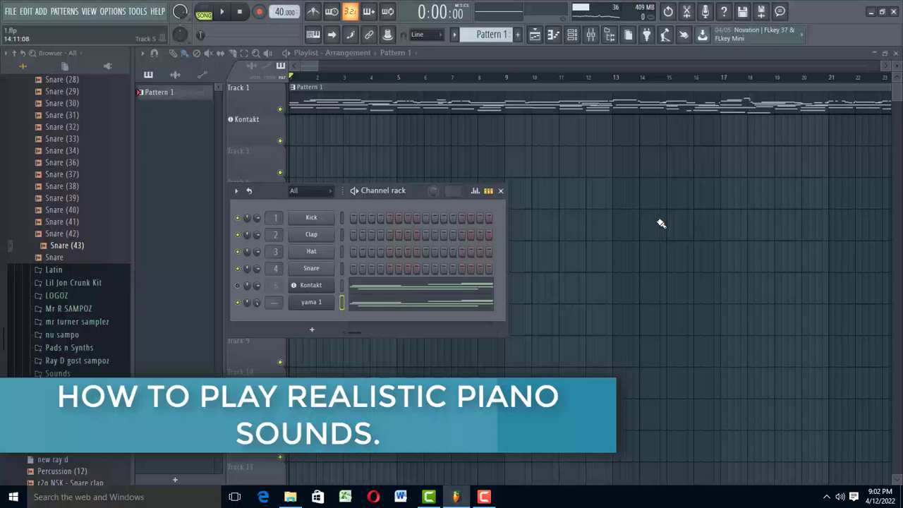
Open the yama 1 piano roll, listen to its melody, then close it
click(375, 309)
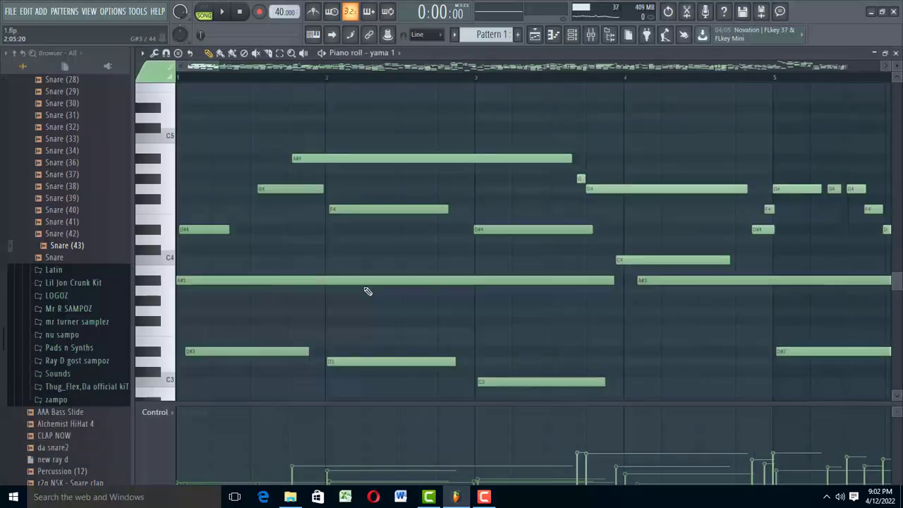
key(space)
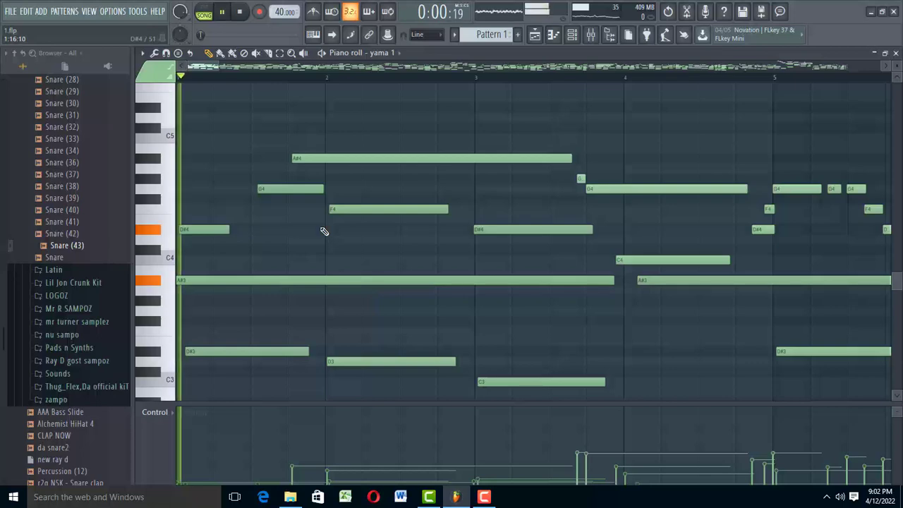
click(896, 54)
key(space)
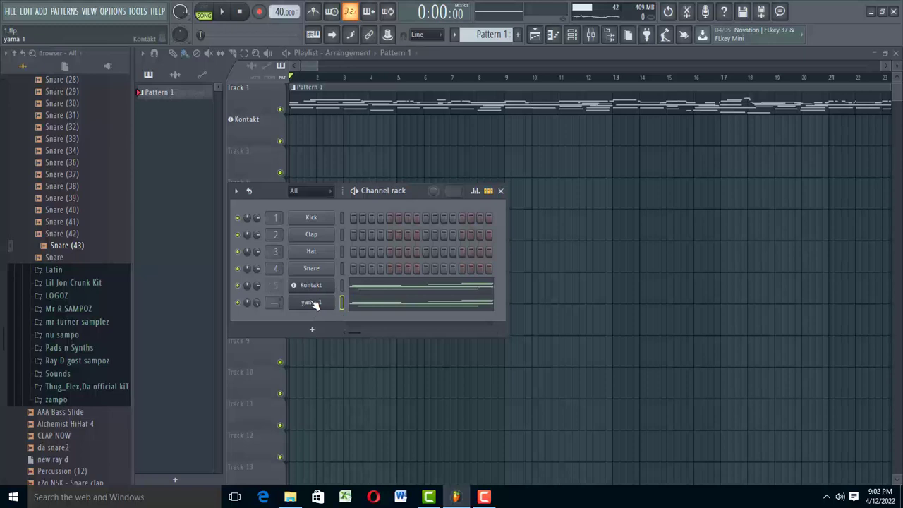
Play the song with drums, then reopen the yama 1 piano roll
key(space)
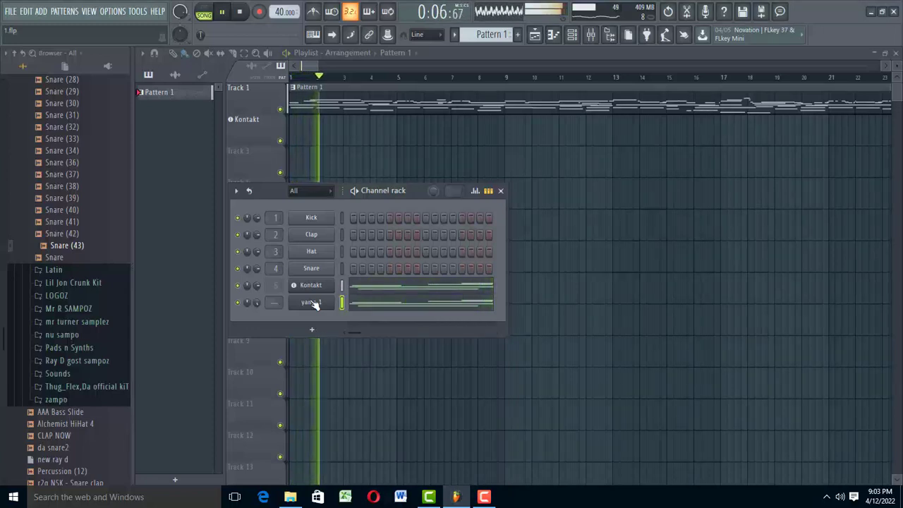
key(space)
click(387, 307)
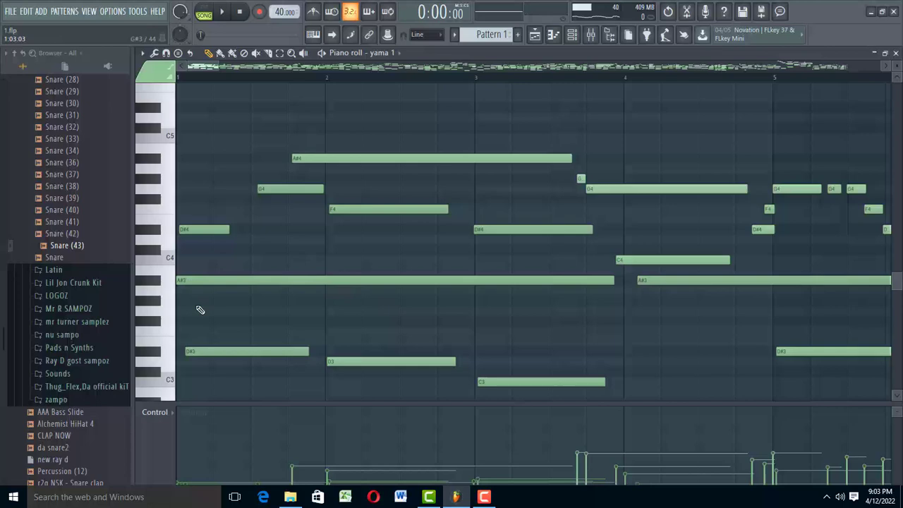
Select the low D#3 note in bar 1 and audition it at full velocity
scroll(201, 314, down, 1)
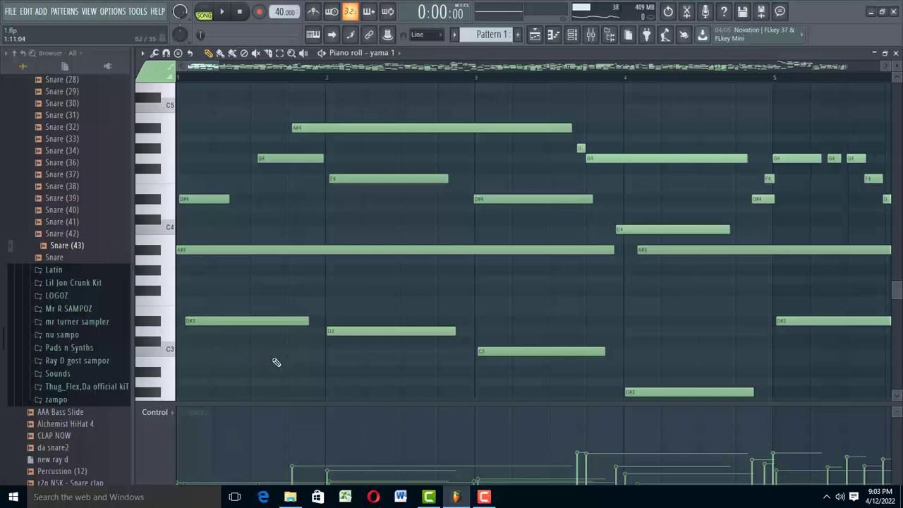
drag(285, 375, 232, 312)
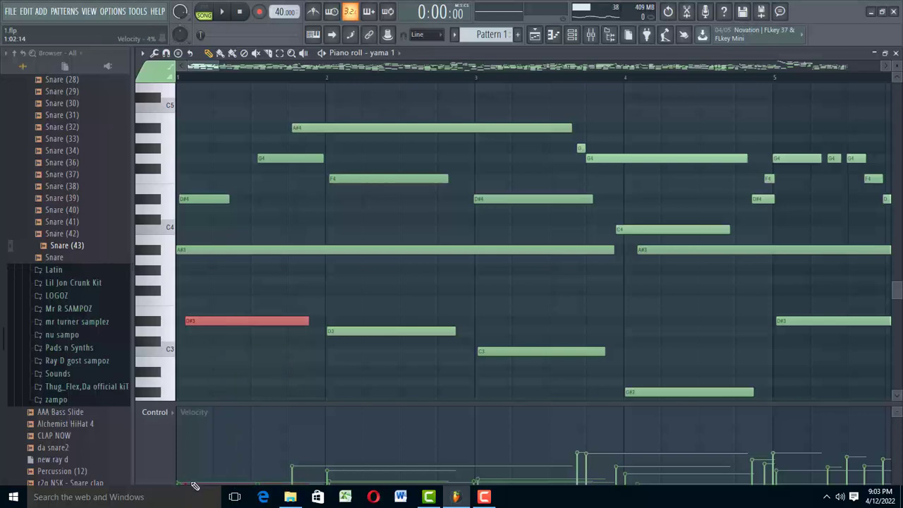
drag(189, 487, 191, 407)
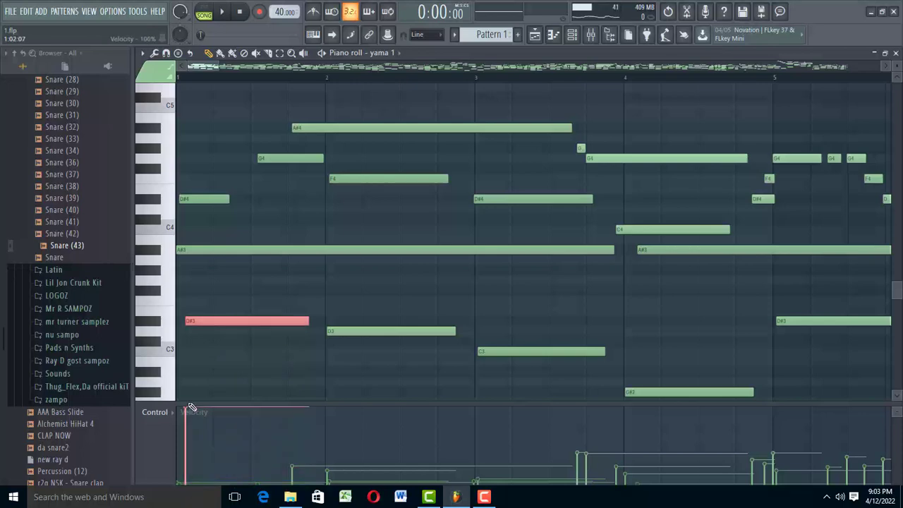
key(space)
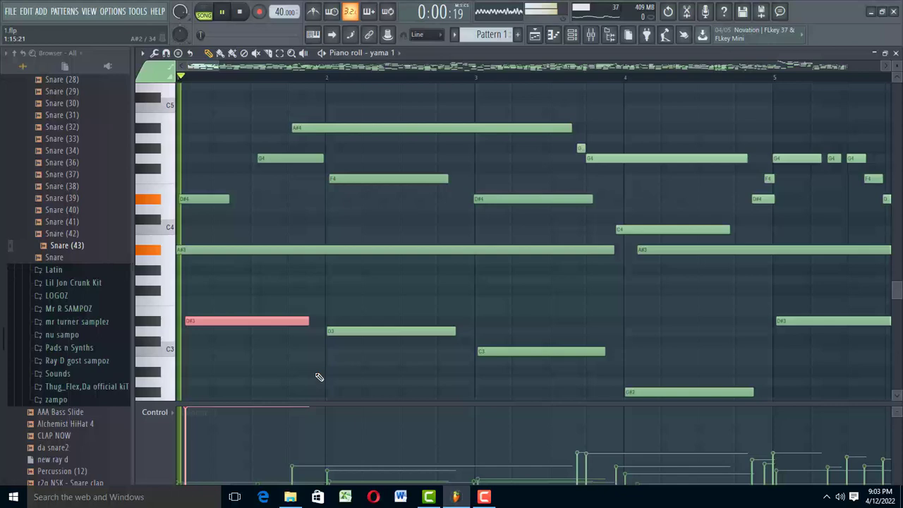
key(space)
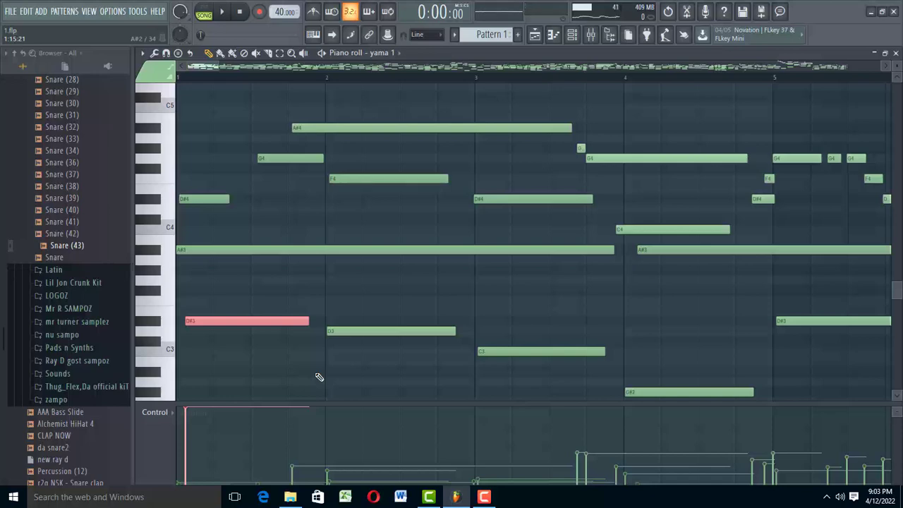
Lower the D#3 note's velocity to about 21% and audition it
drag(188, 439, 189, 472)
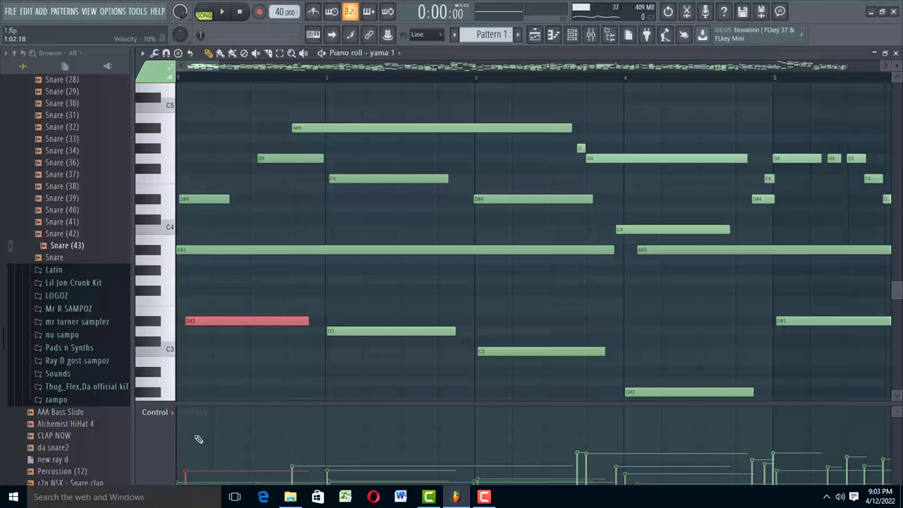
mouse_move(187, 476)
mouse_down()
mouse_move(195, 455)
mouse_move(189, 471)
mouse_up()
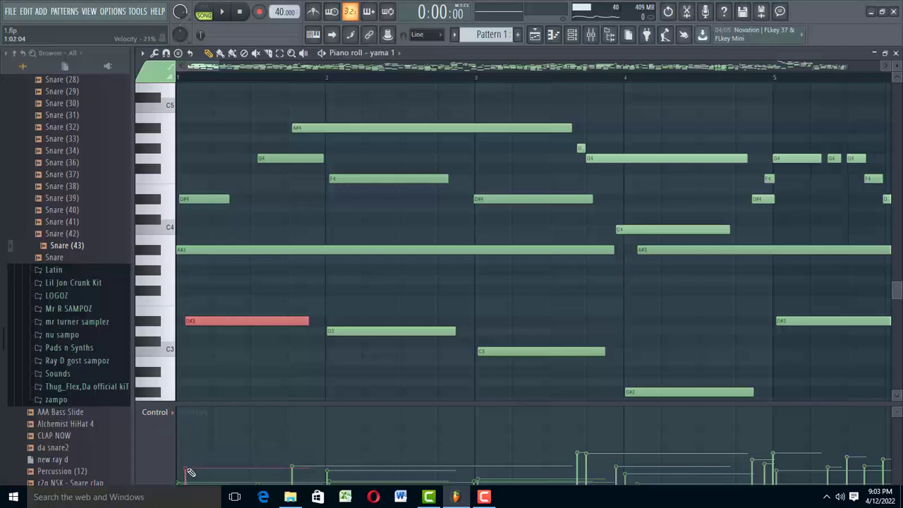
key(space)
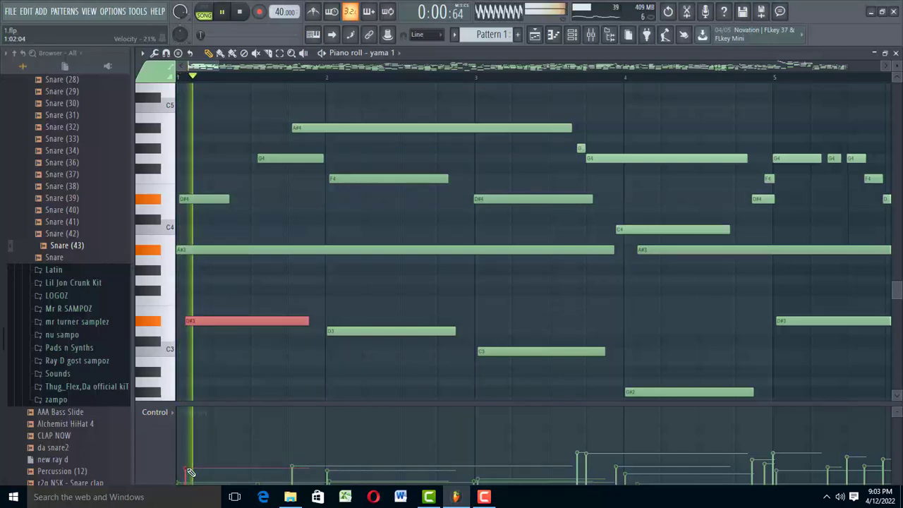
key(space)
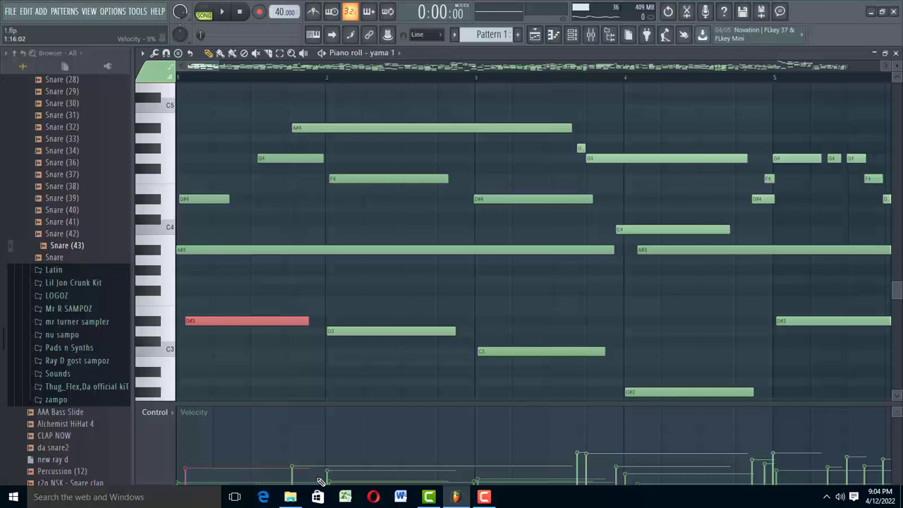
Play from partway through bar 1, then delete the stray short note
click(268, 79)
key(space)
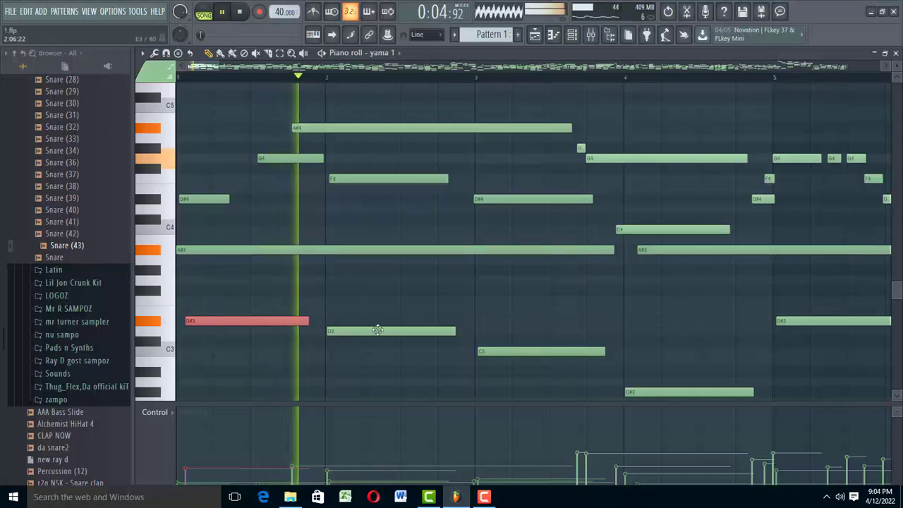
key(space)
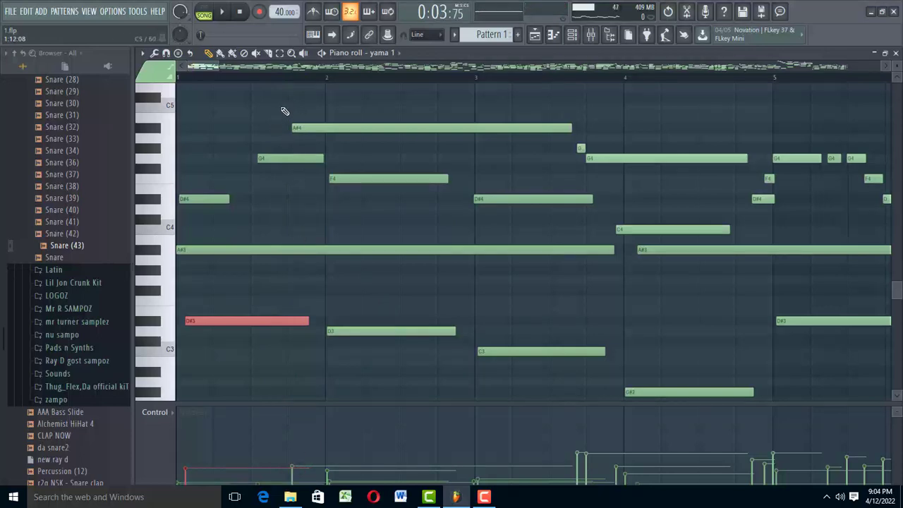
click(305, 136)
right_click(305, 137)
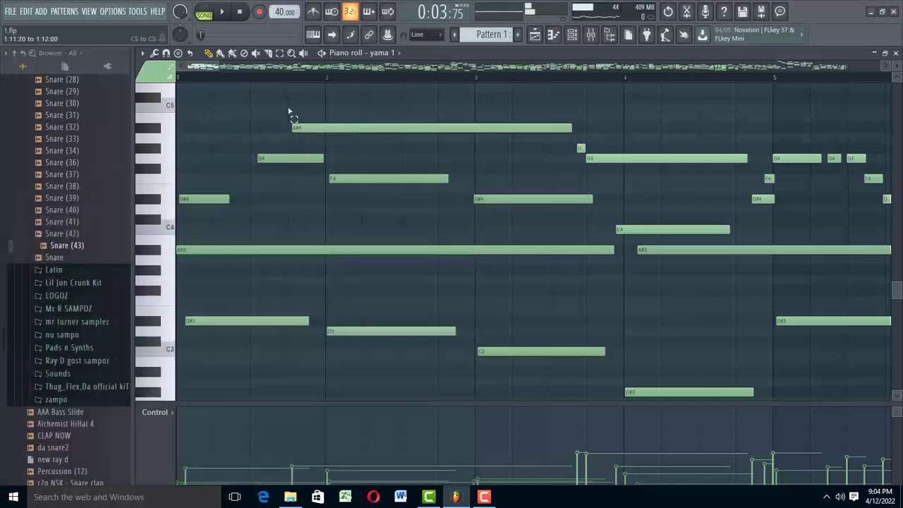
Set the long A#4 note's velocity to about 38% and audition it
drag(278, 104, 310, 140)
drag(296, 472, 299, 461)
key(space)
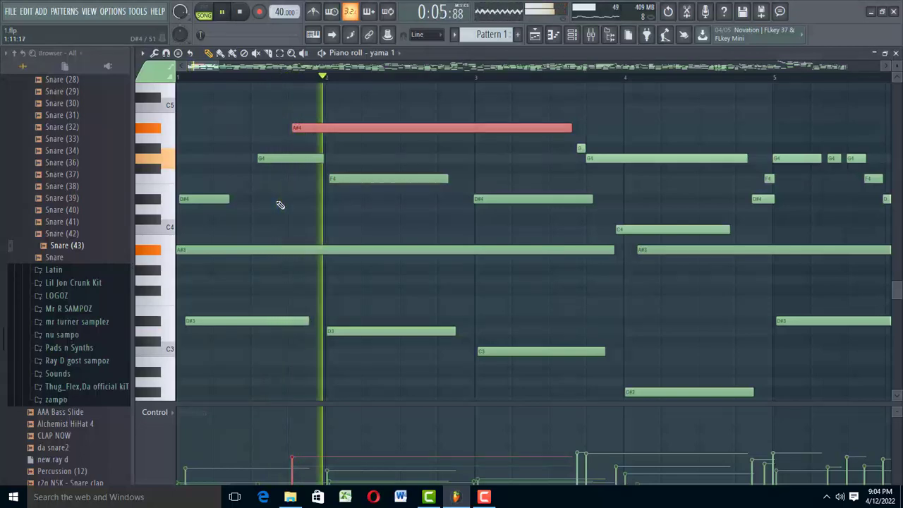
key(space)
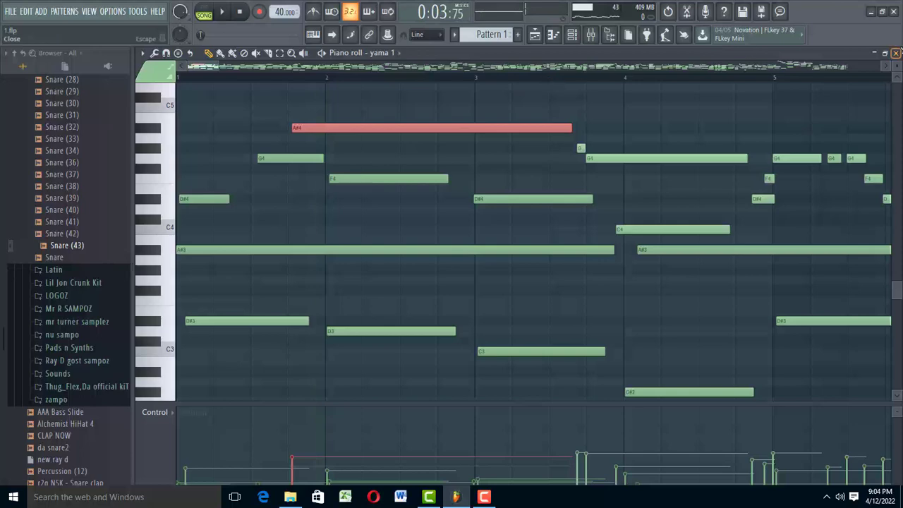
Close the yama 1 piano roll and open the Kontakt channel's instrument window
click(895, 52)
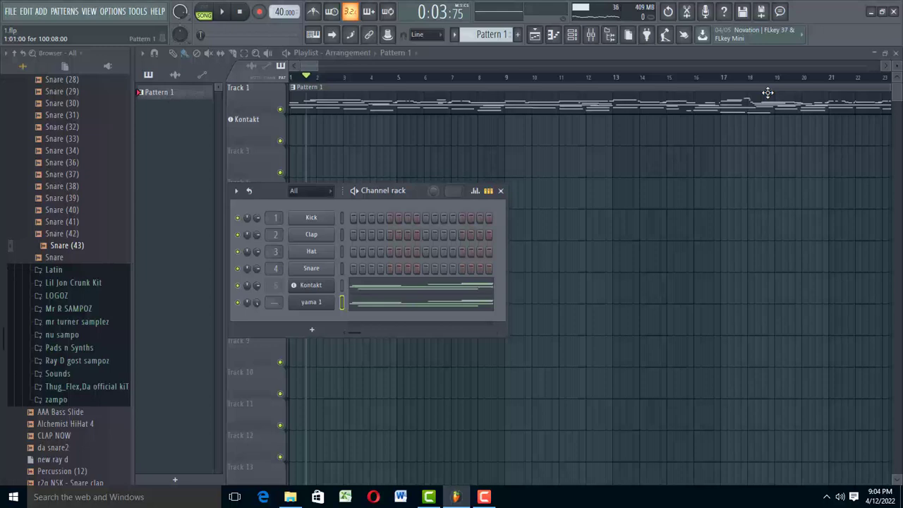
click(315, 286)
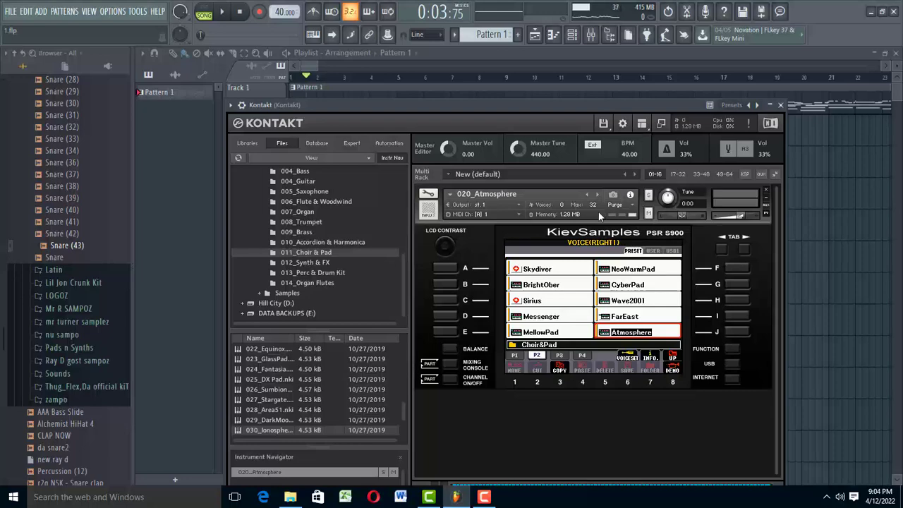
Close the Kontakt window, mute the Kontakt channel, and open yama 1's Kontakt piano
click(780, 104)
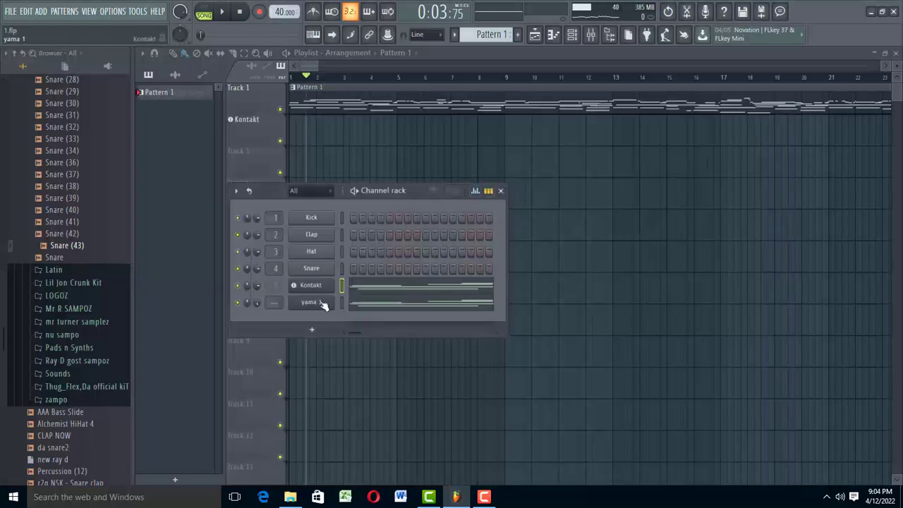
click(238, 285)
click(311, 305)
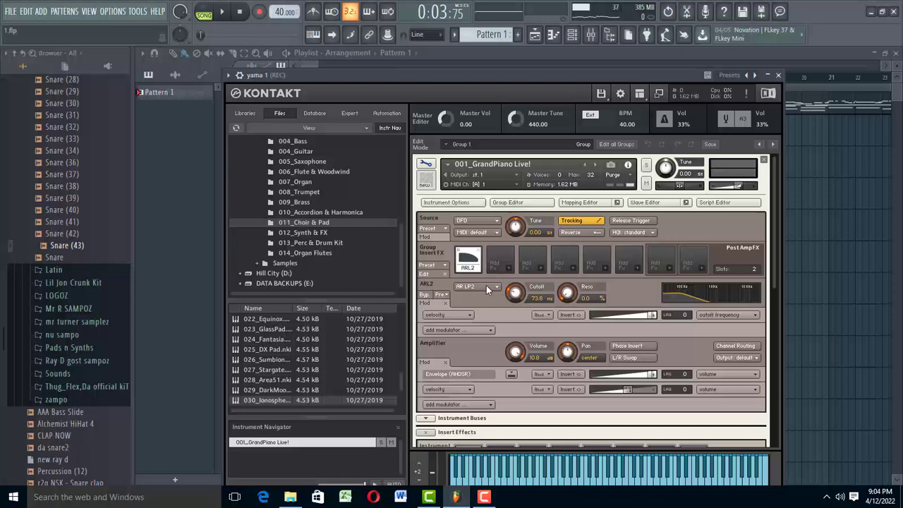
Audition the song in the GrandPiano's performance view, then return to its AR LP2 edit settings
click(426, 165)
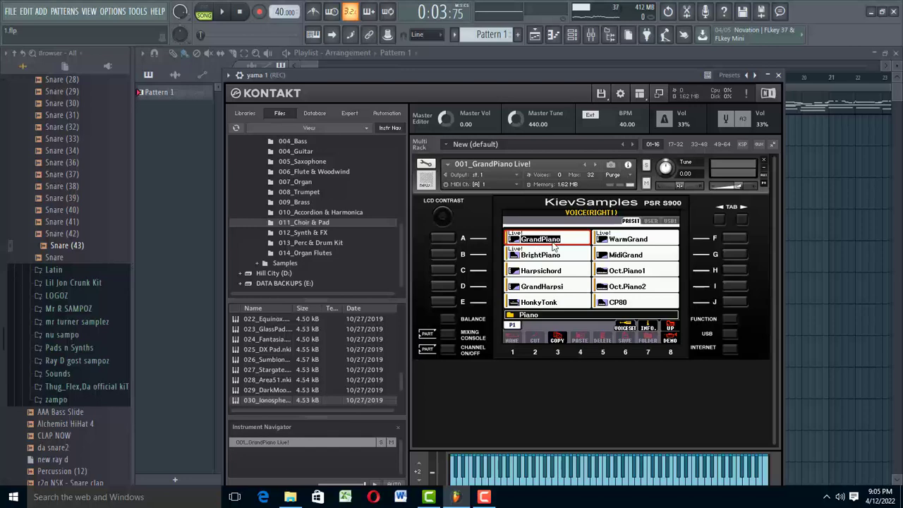
key(space)
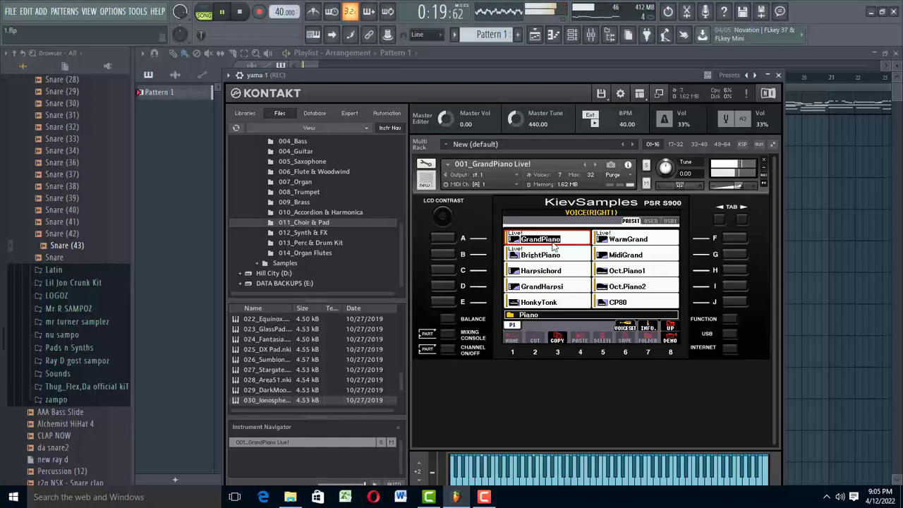
key(space)
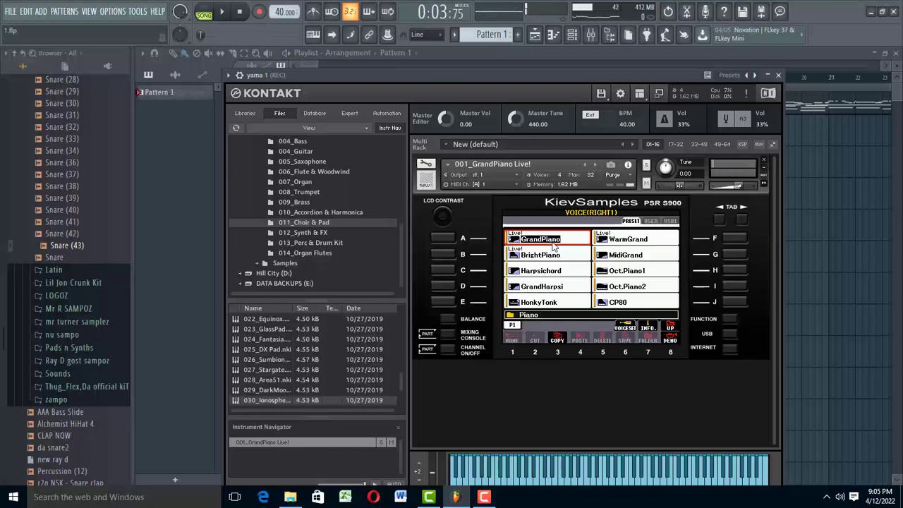
click(428, 165)
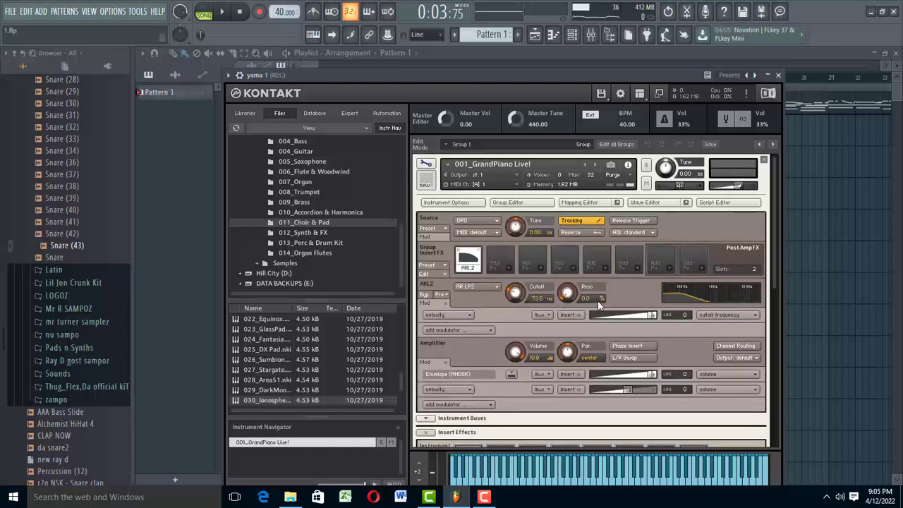
scroll(598, 300, down, 3)
Browse the LowPass filter types without changing AR LP2, then nudge the cutoff to 70.8
scroll(425, 290, up, 2)
click(468, 284)
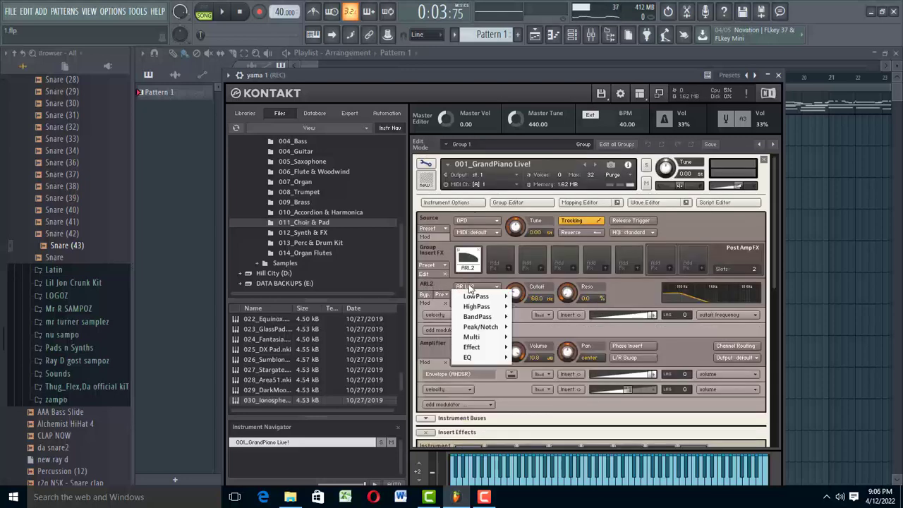
mouse_move(469, 297)
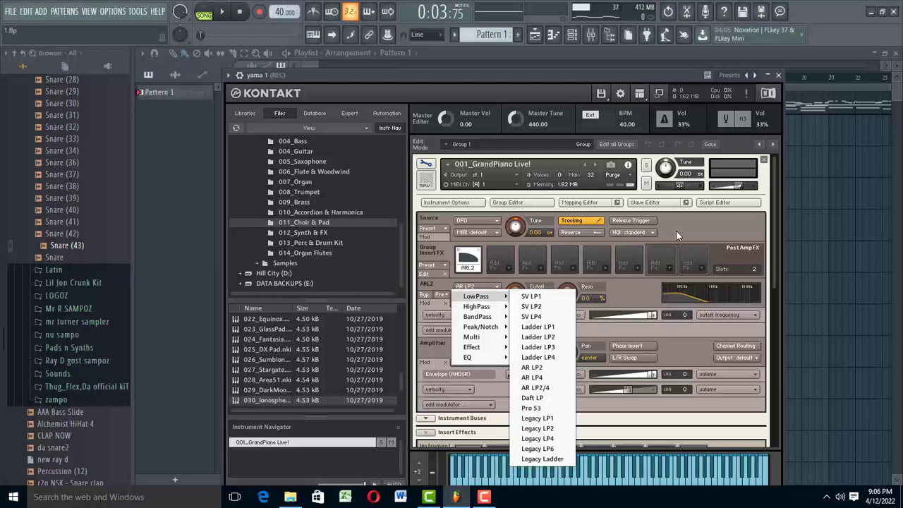
click(693, 234)
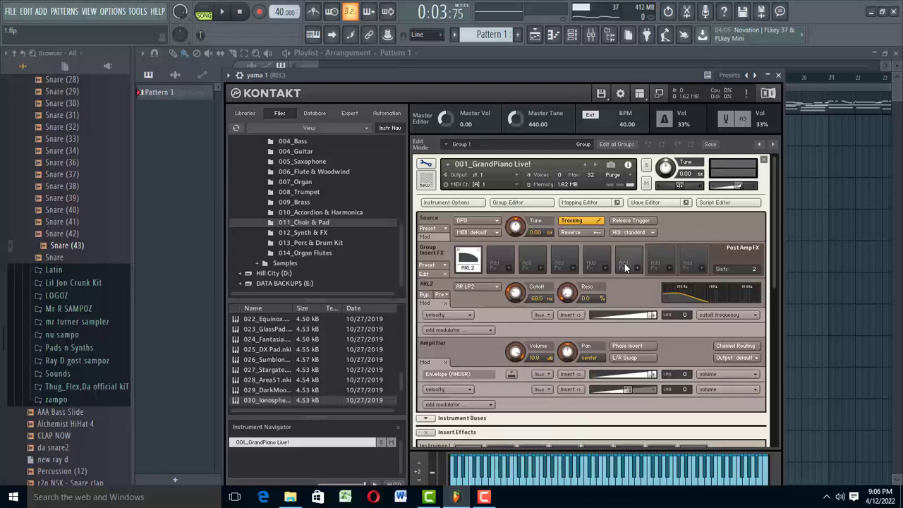
scroll(513, 297, up, 3)
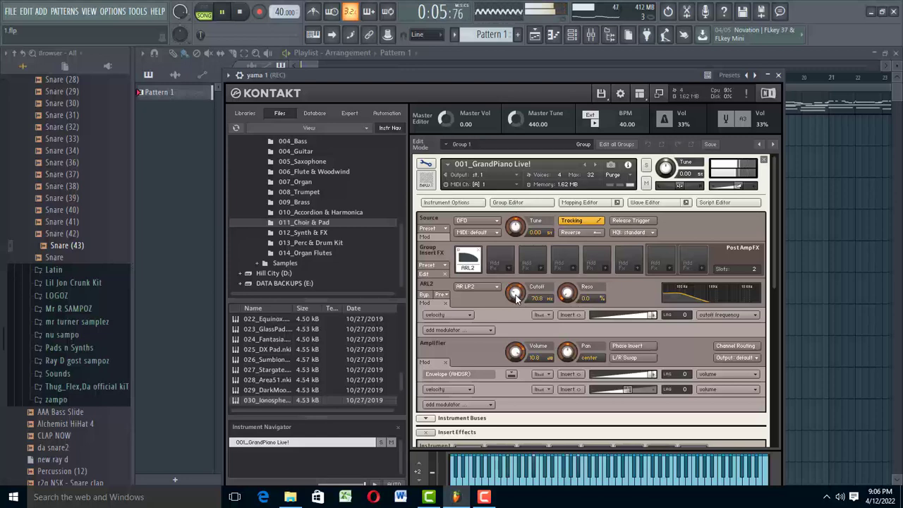
Push the AR LP2 cutoff to about 2.1 kHz, then settle it at 118.6 while auditioning
key(space)
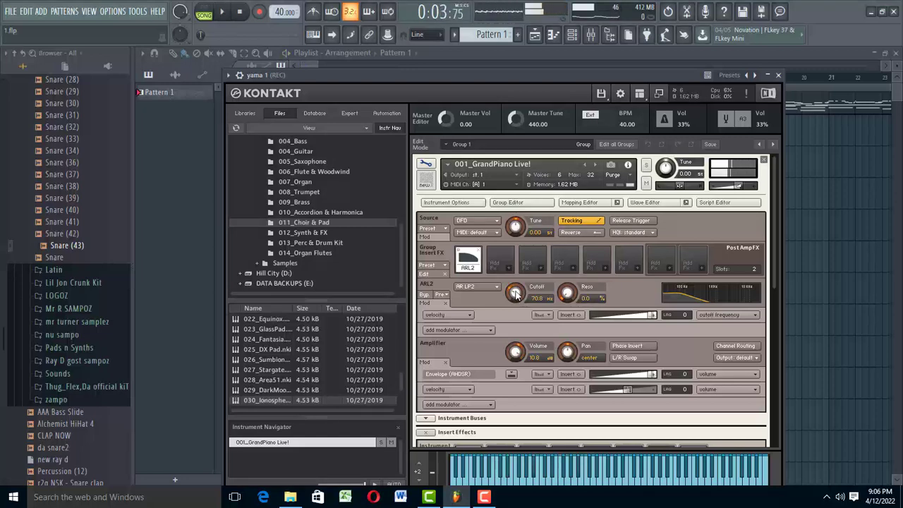
drag(515, 295, 532, 244)
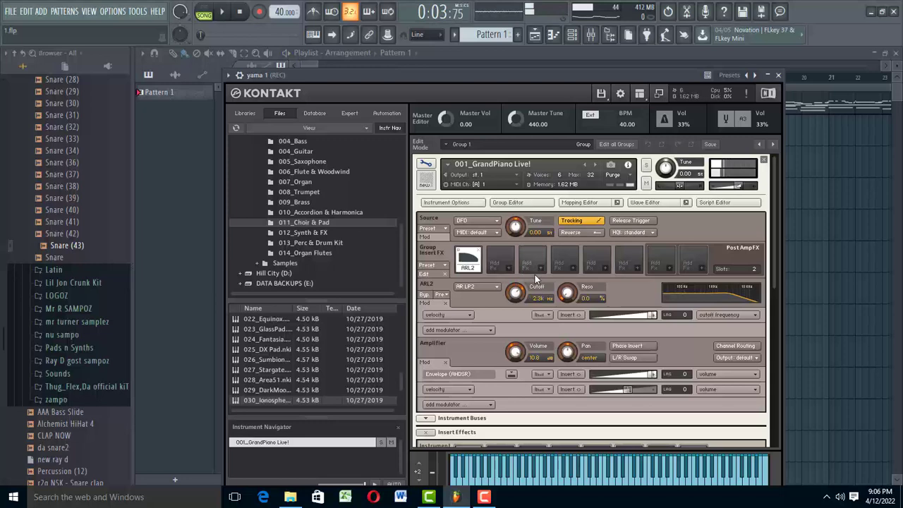
key(space)
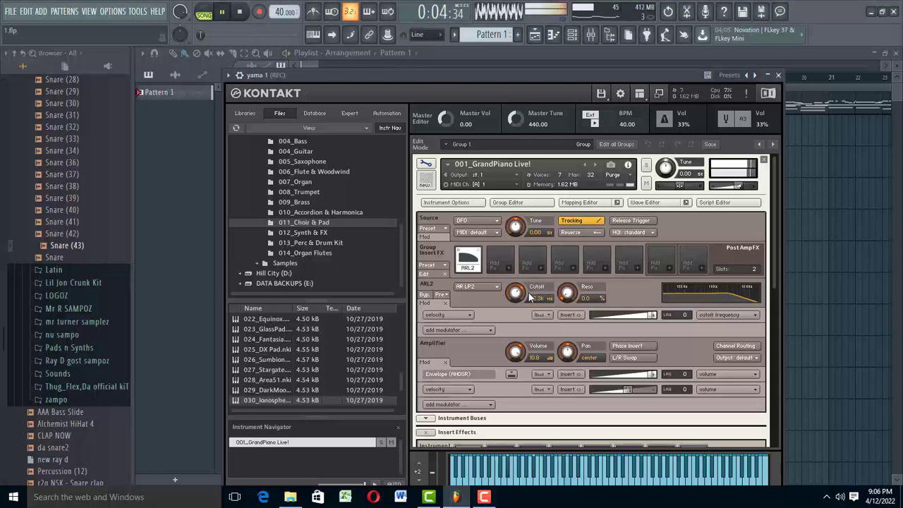
drag(529, 296, 506, 298)
key(space)
key(space)
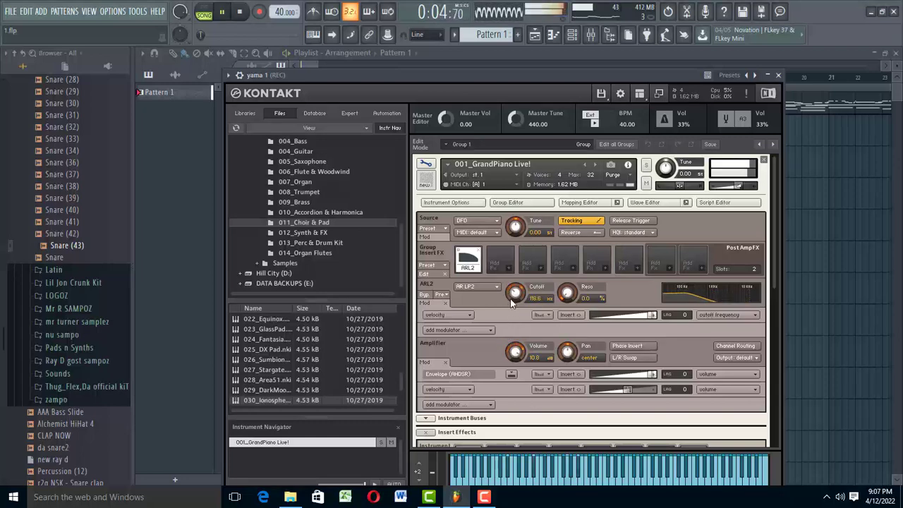
key(space)
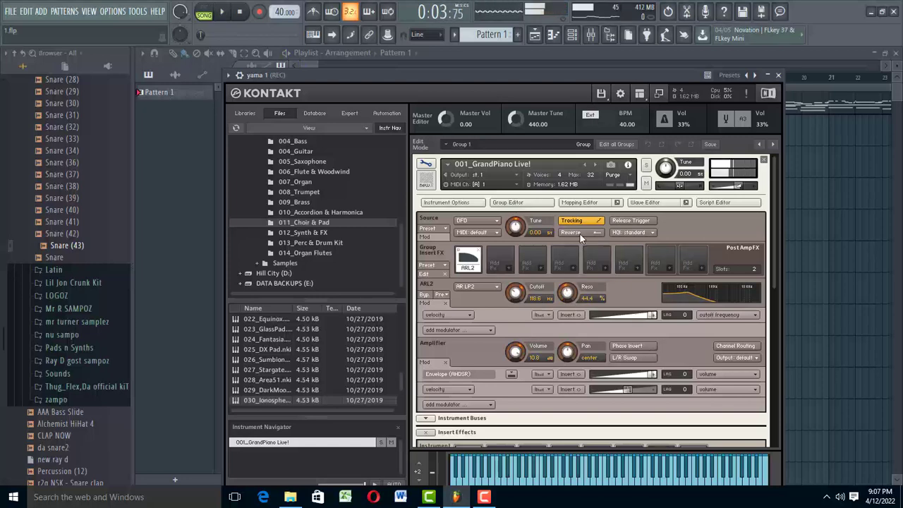
Sweep the filter resonance up to 100%, then down through 72.5% to 16.9%
drag(571, 282, 591, 206)
key(space)
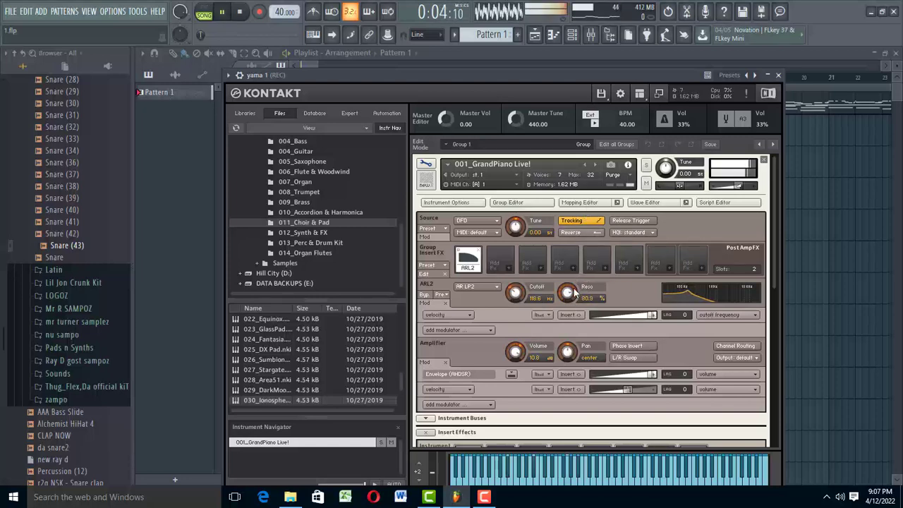
drag(567, 291, 541, 374)
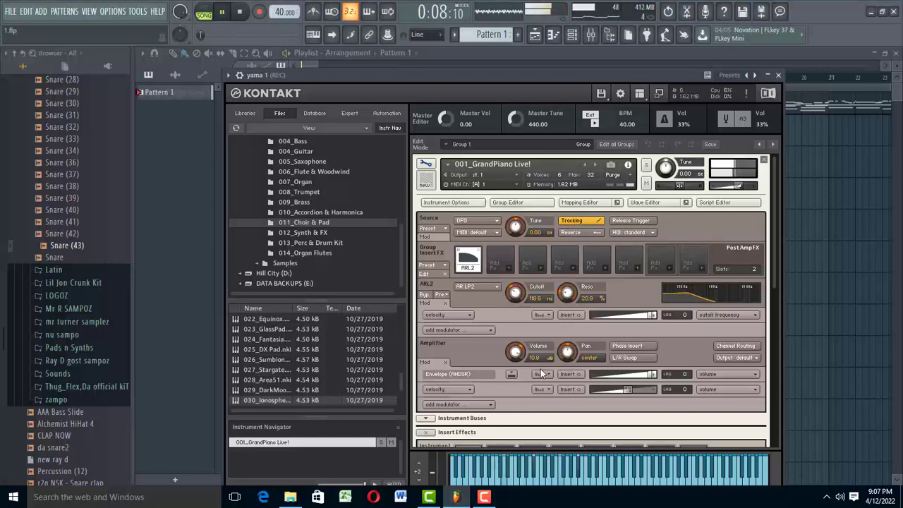
key(space)
drag(568, 294, 567, 302)
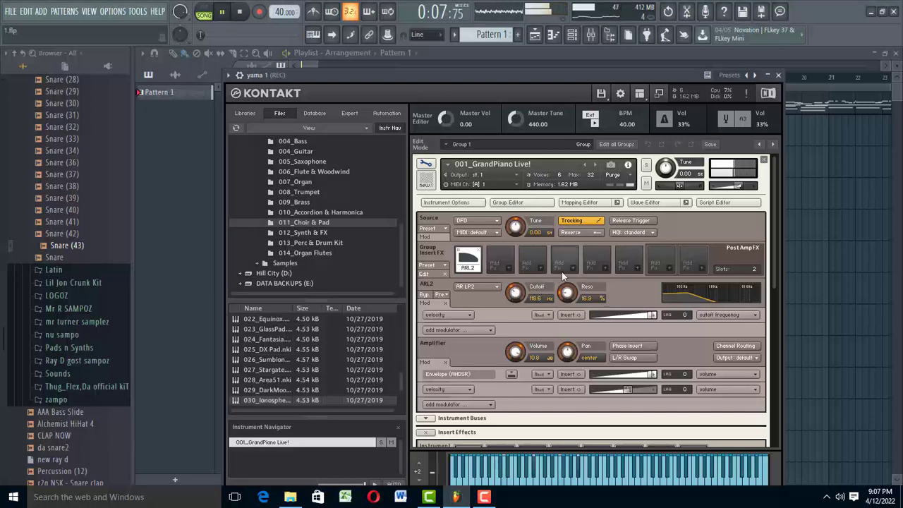
Scroll to the Modulation section and try a 2.3k release on the volume envelope
key(space)
scroll(617, 349, down, 2)
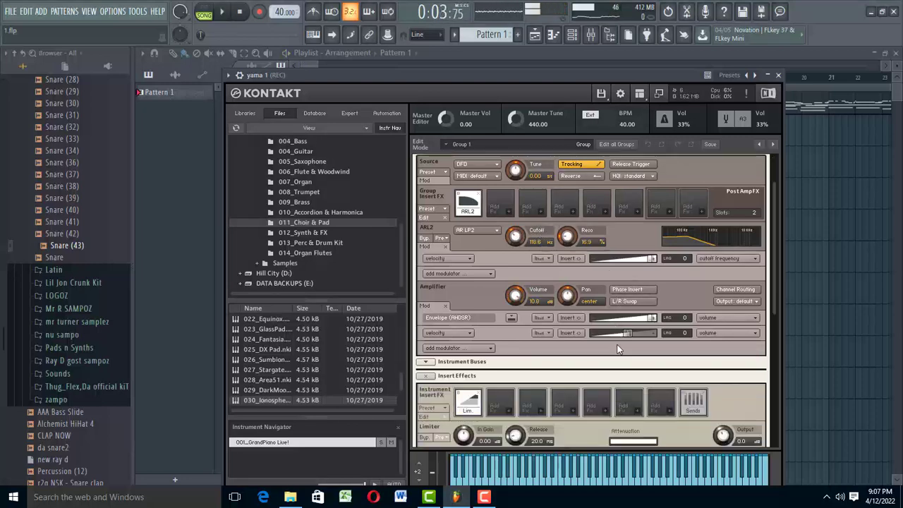
scroll(617, 349, down, 7)
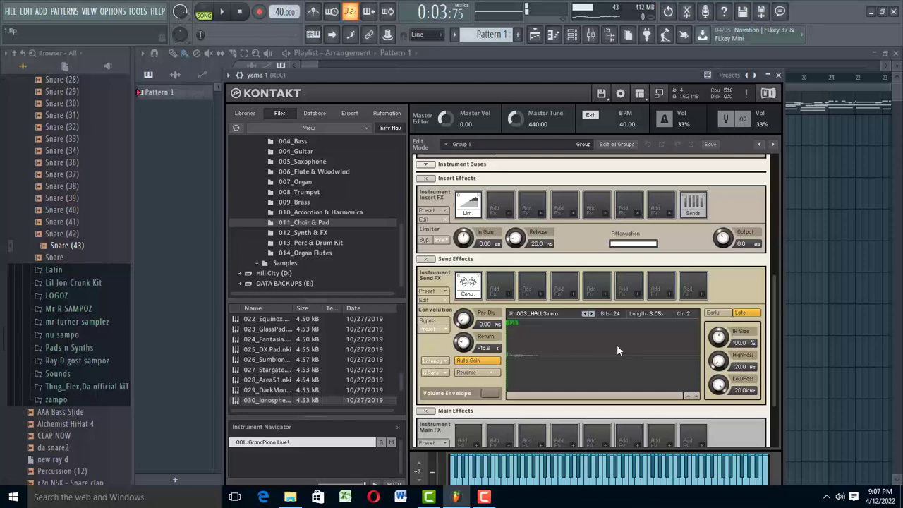
scroll(616, 344, down, 3)
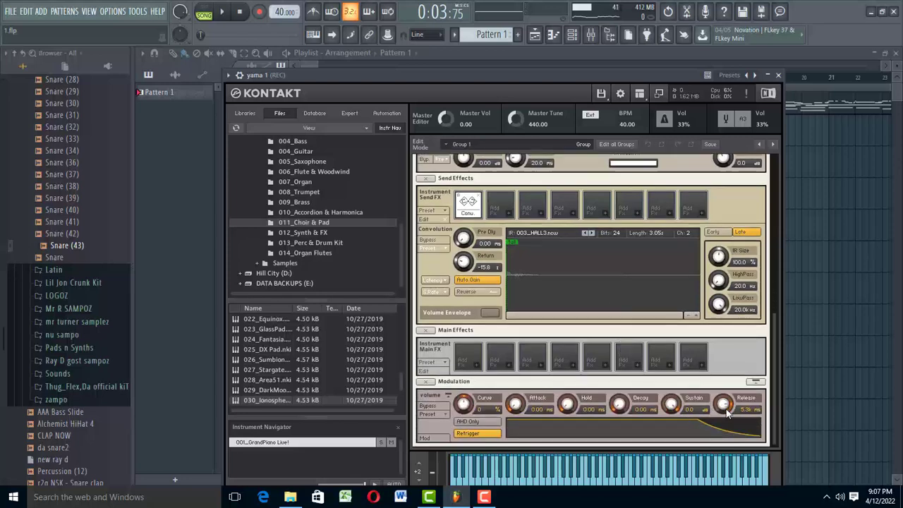
mouse_move(725, 406)
mouse_down()
mouse_move(725, 415)
mouse_move(727, 404)
mouse_up()
key(space)
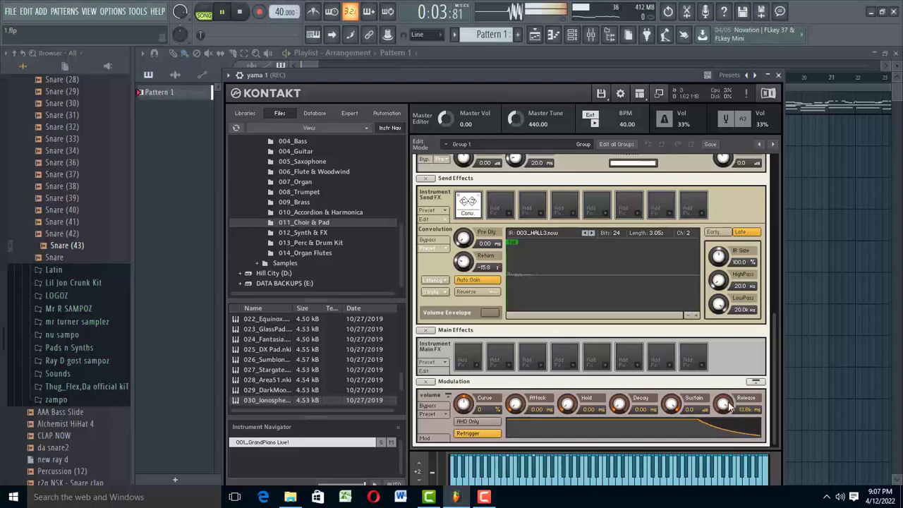
key(space)
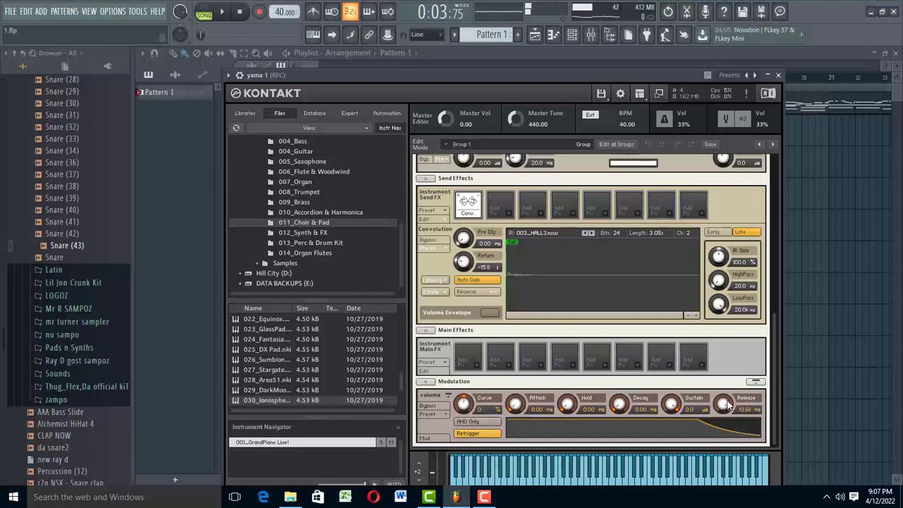
Set a long 7.7k envelope release, audition it, and close the Kontakt window
drag(728, 403, 742, 411)
key(space)
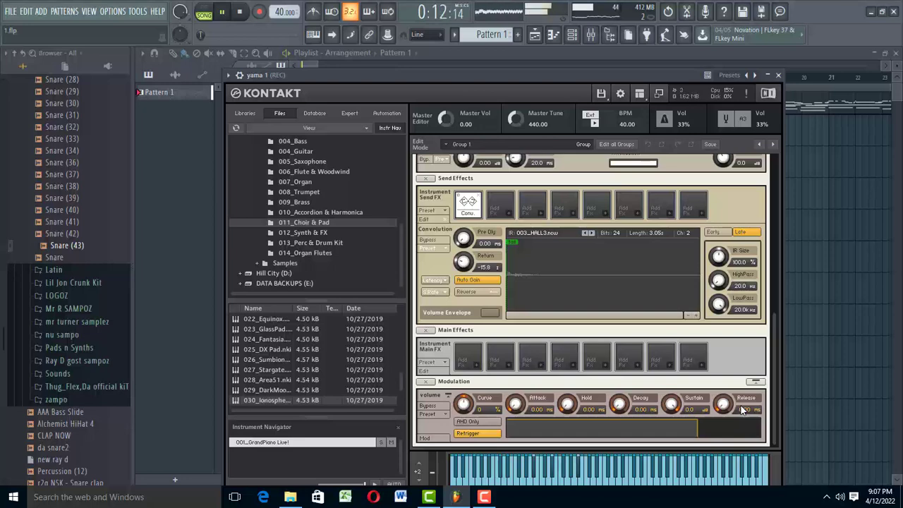
key(space)
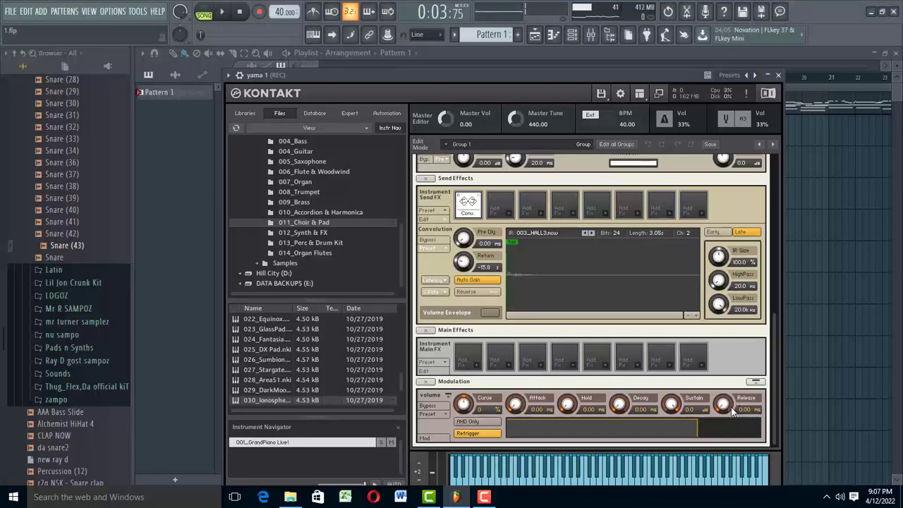
drag(723, 408, 738, 316)
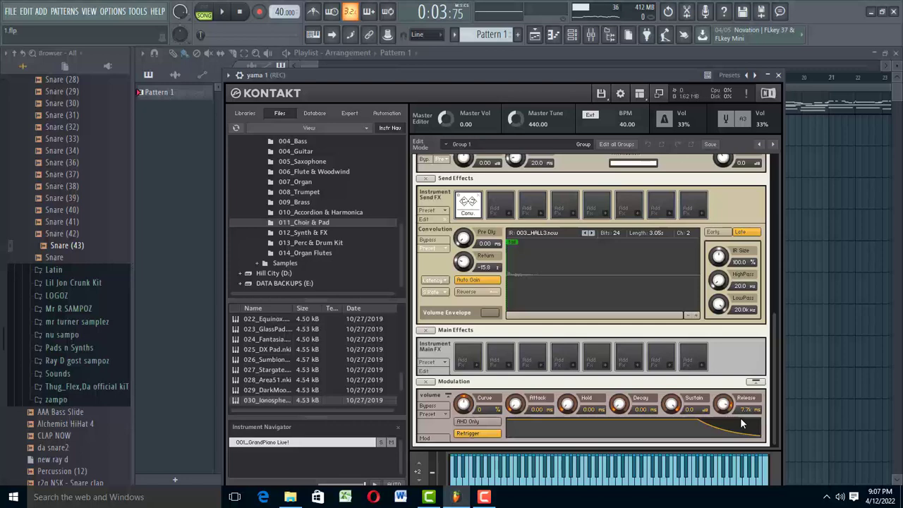
key(space)
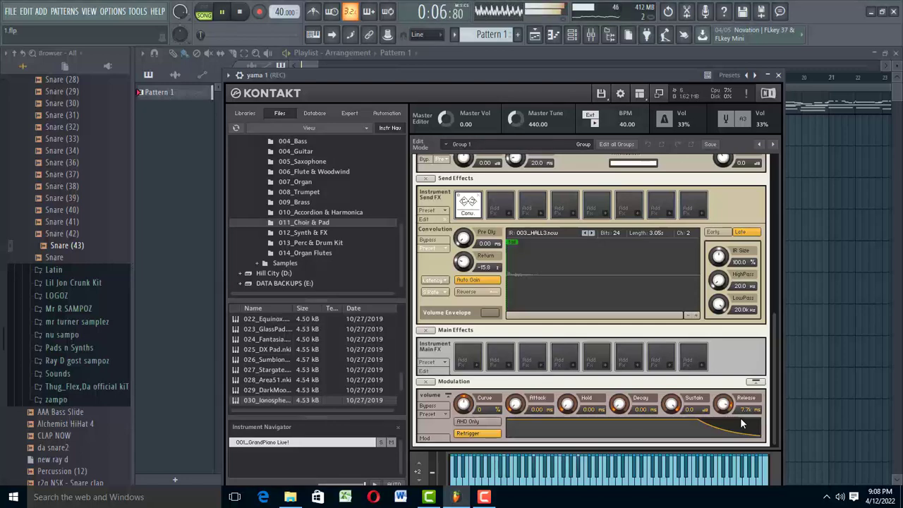
key(space)
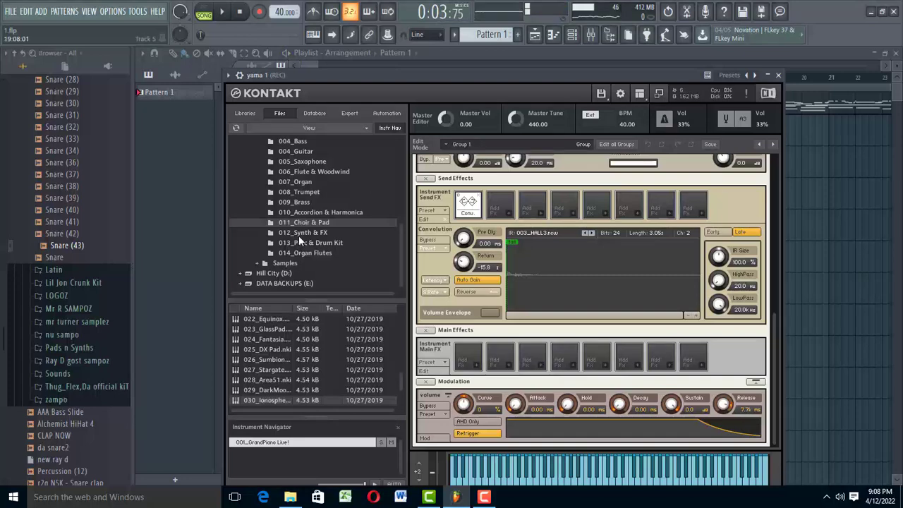
scroll(298, 234, up, 4)
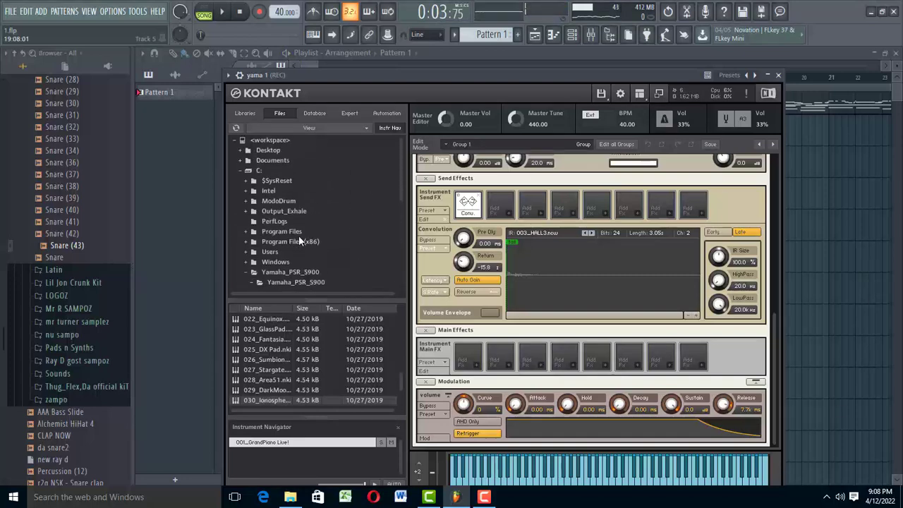
scroll(298, 238, down, 4)
key(Escape)
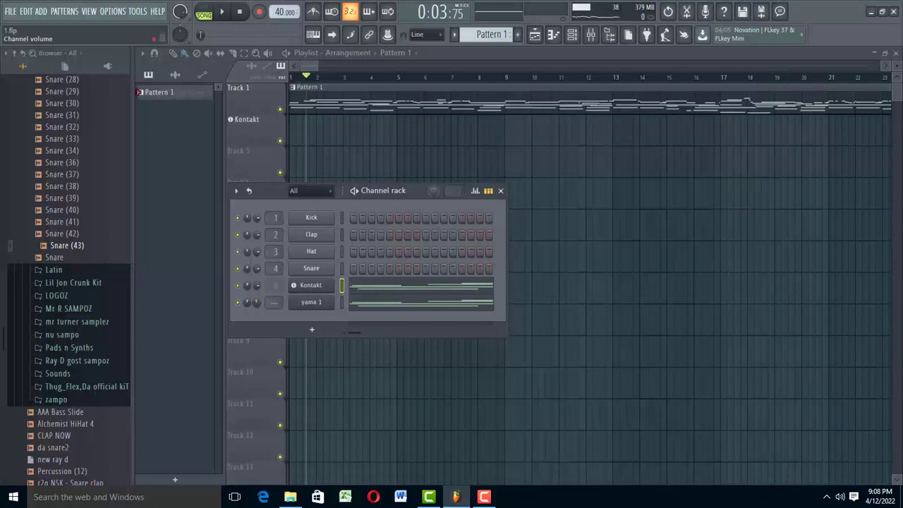
key(space)
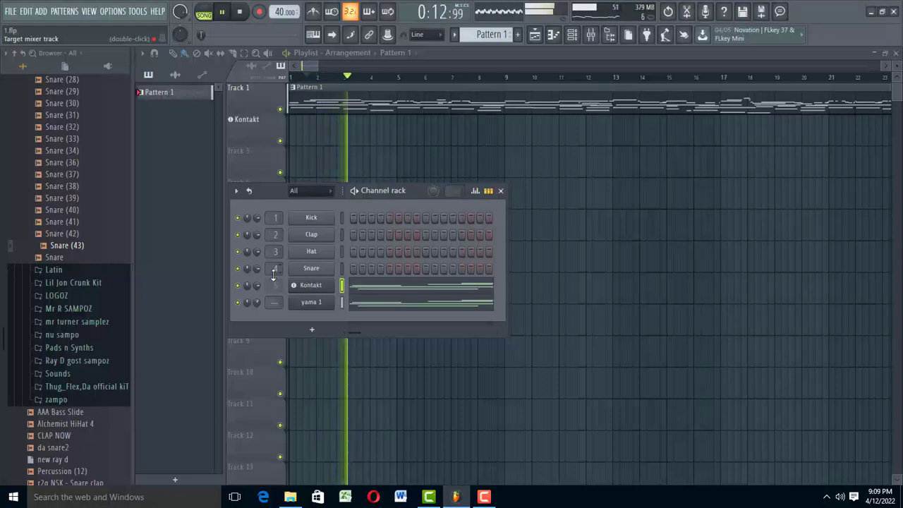
key(space)
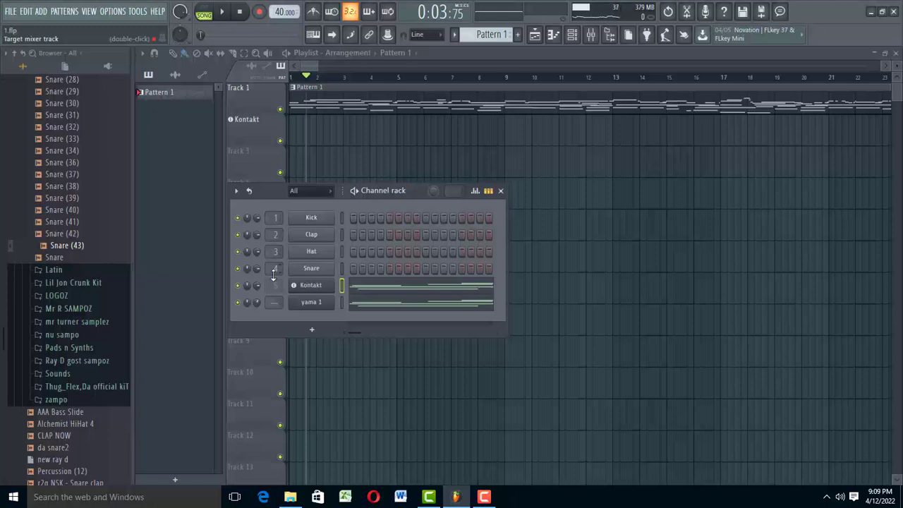
key(space)
key(space)
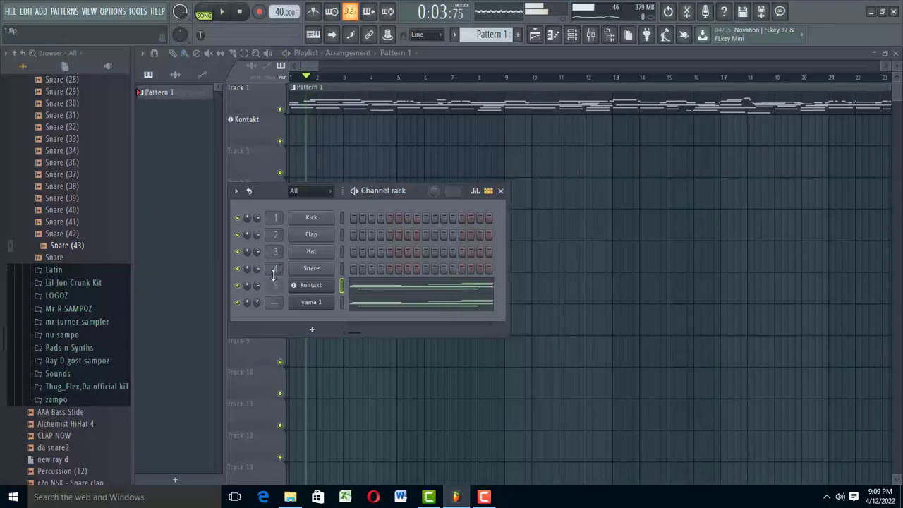